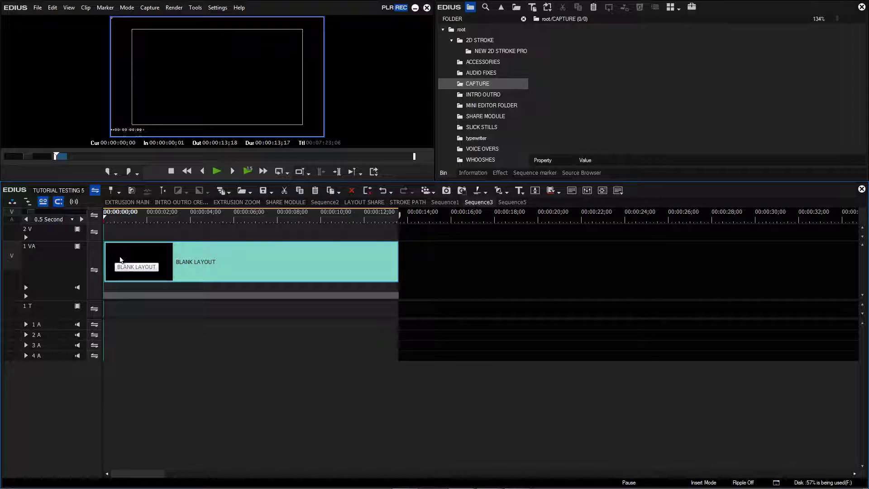
Open the BLANK LAYOUT title and switch off its As Still Image option.
double_click(120, 259)
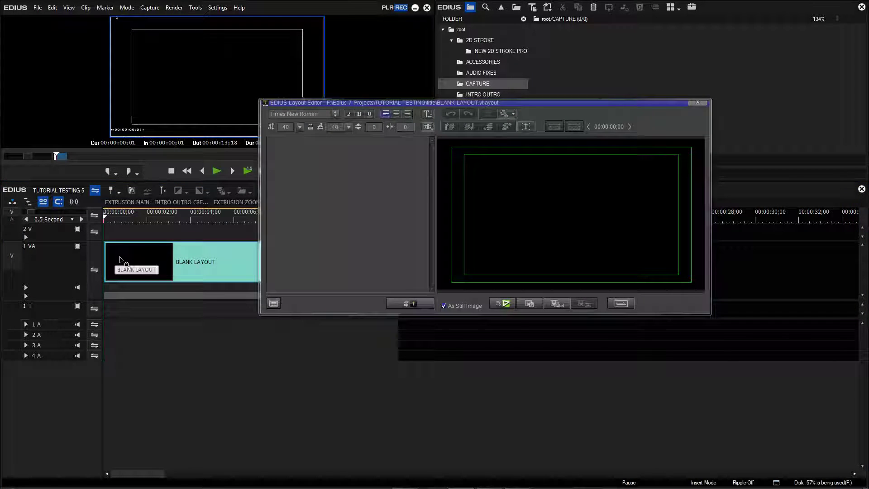
left_click(444, 305)
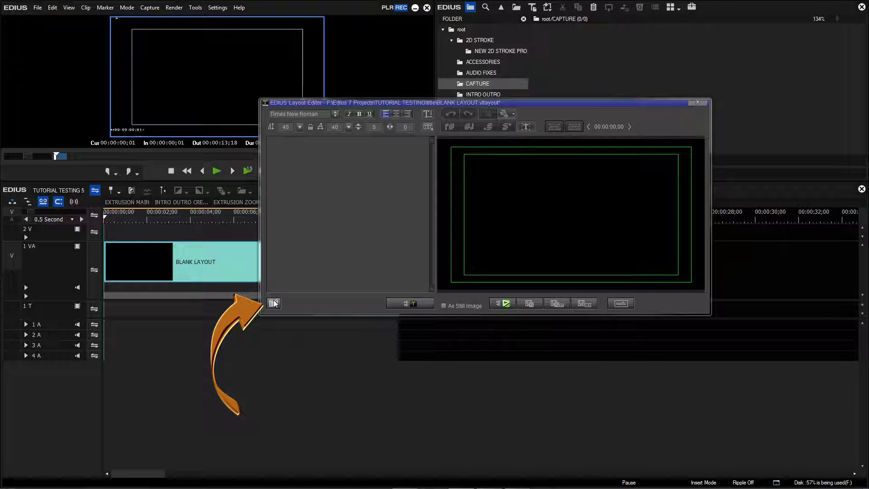
Show the title library, move the Layout Editor to the top-left and enlarge it.
left_click(274, 304)
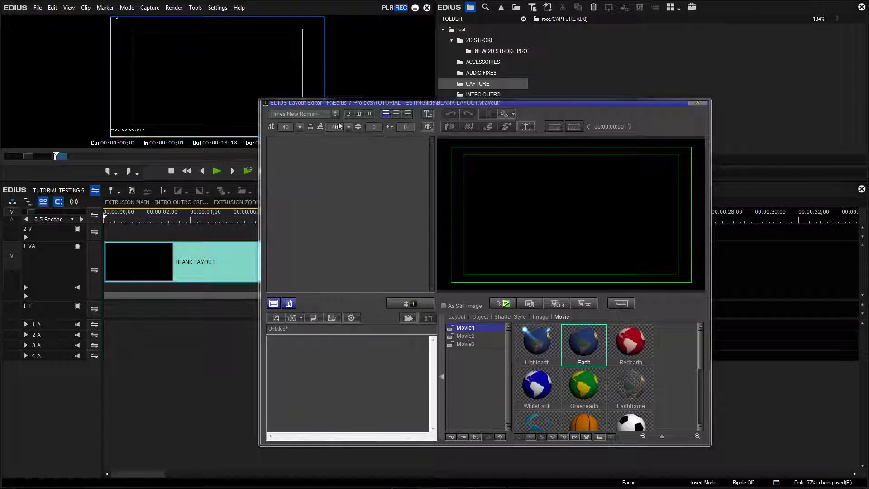
left_click_drag(348, 103, 211, 17)
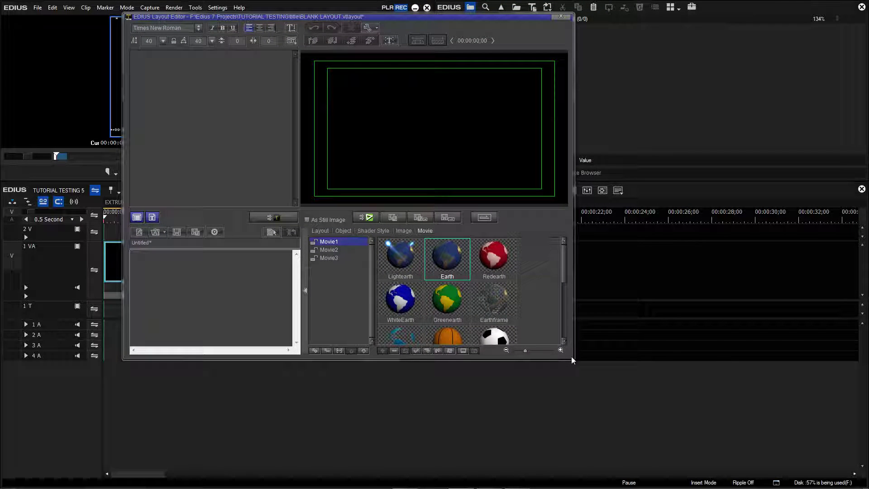
left_click_drag(572, 356, 823, 449)
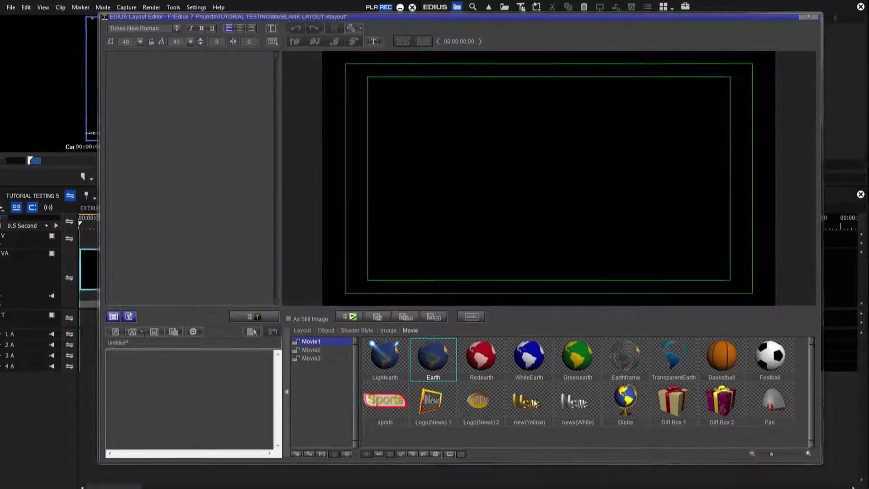
left_click(123, 319)
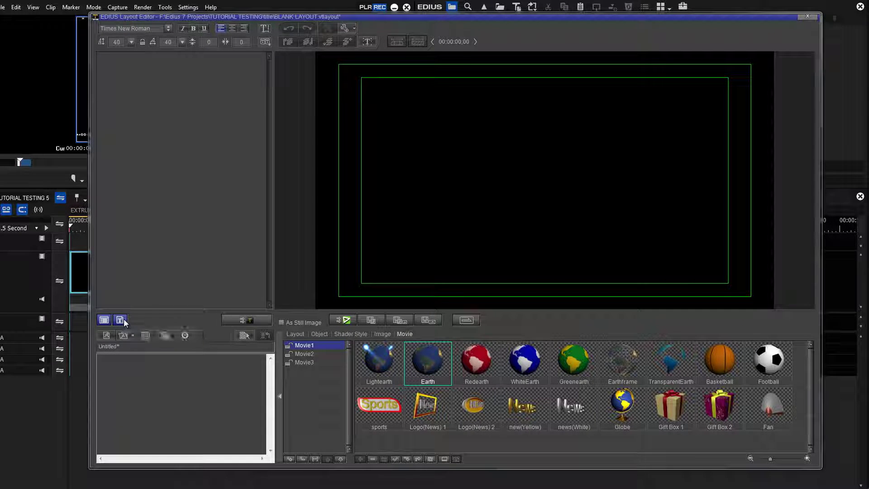
left_click(124, 318)
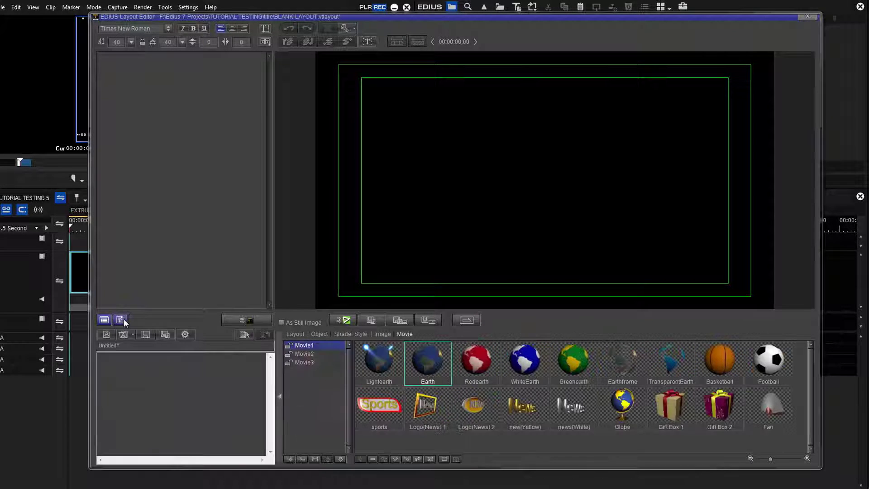
left_click(124, 318)
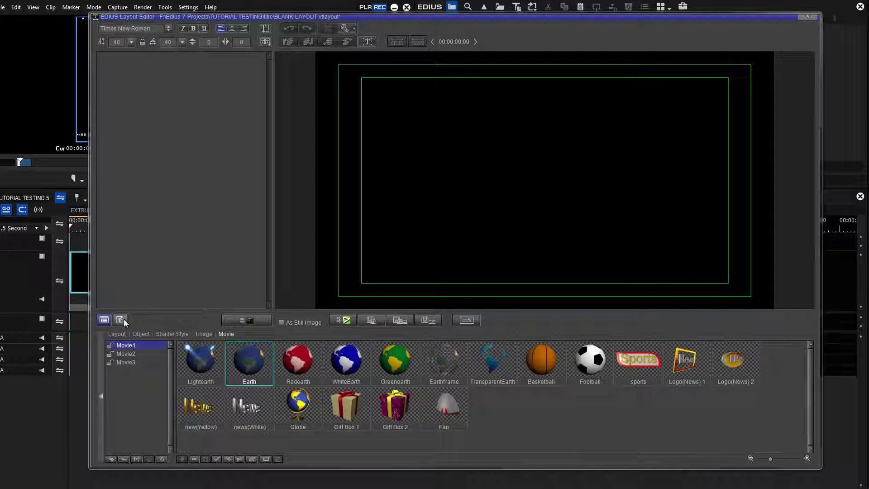
left_click(124, 319)
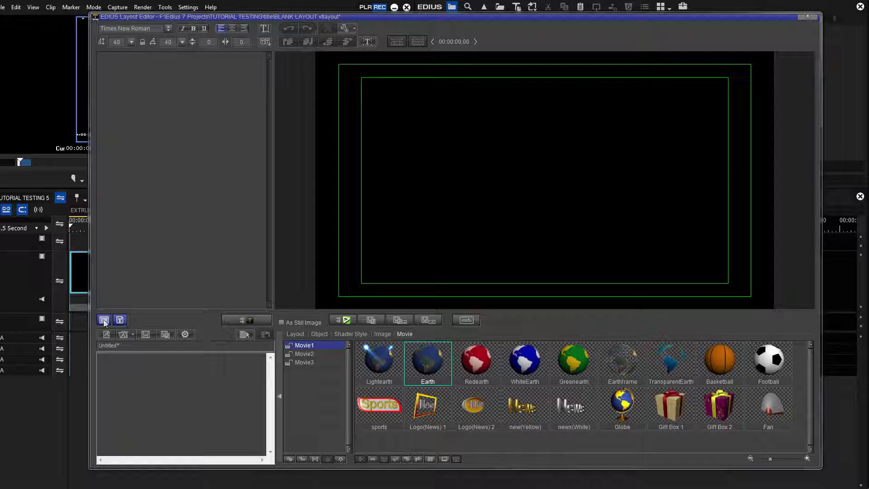
left_click(103, 320)
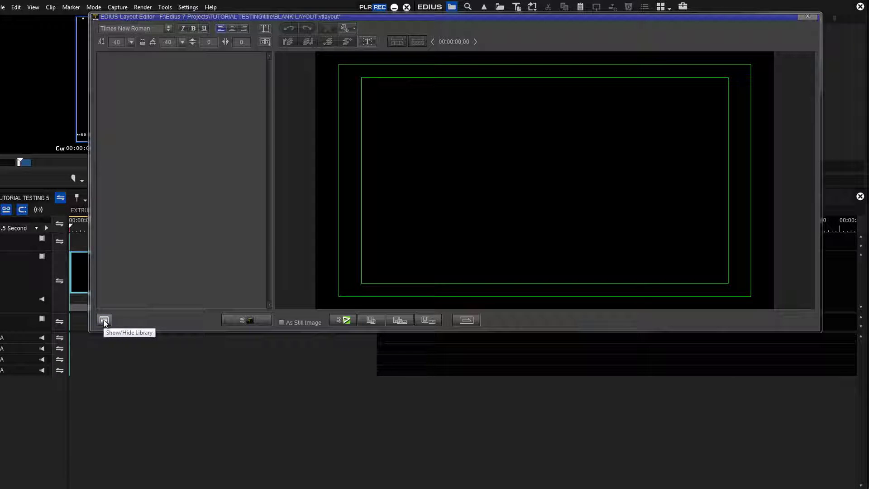
left_click(103, 320)
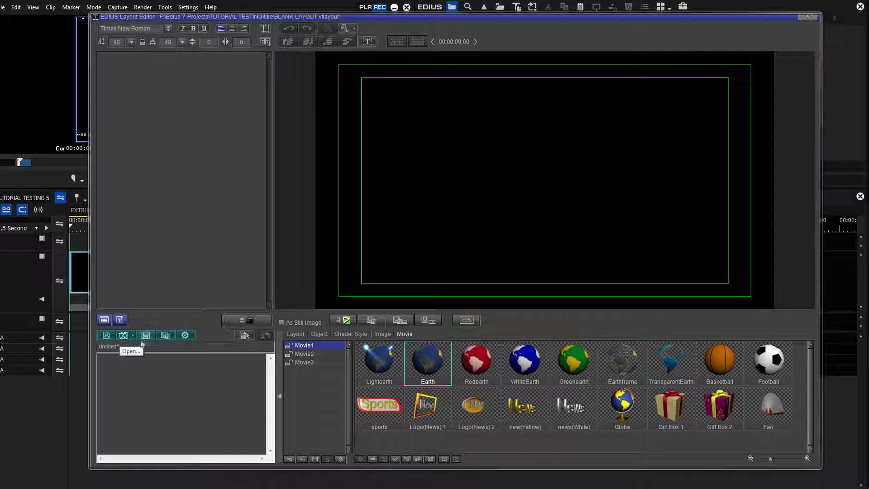
Choose SF TOONTIME B as the custom font for text entry.
left_click(186, 337)
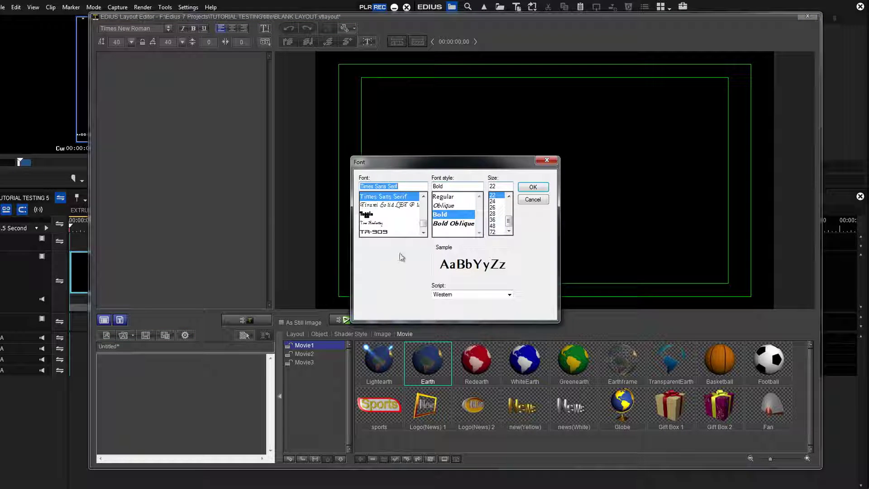
left_click_drag(423, 224, 424, 222)
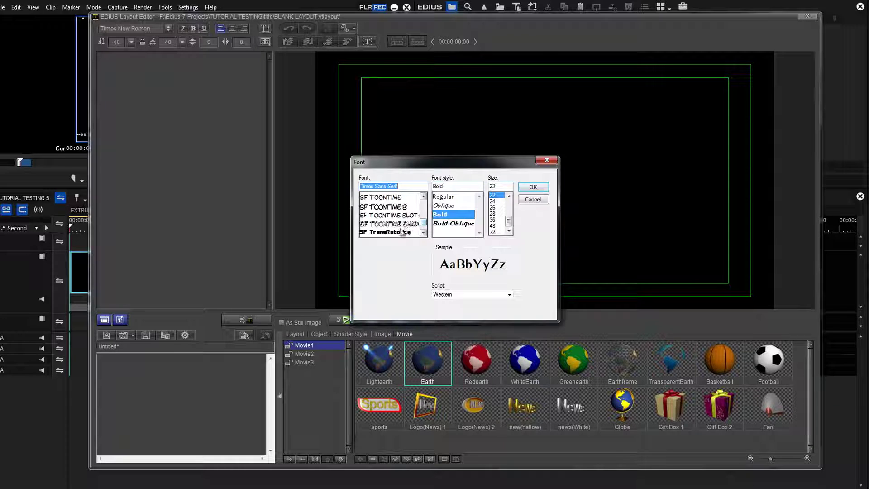
left_click(393, 207)
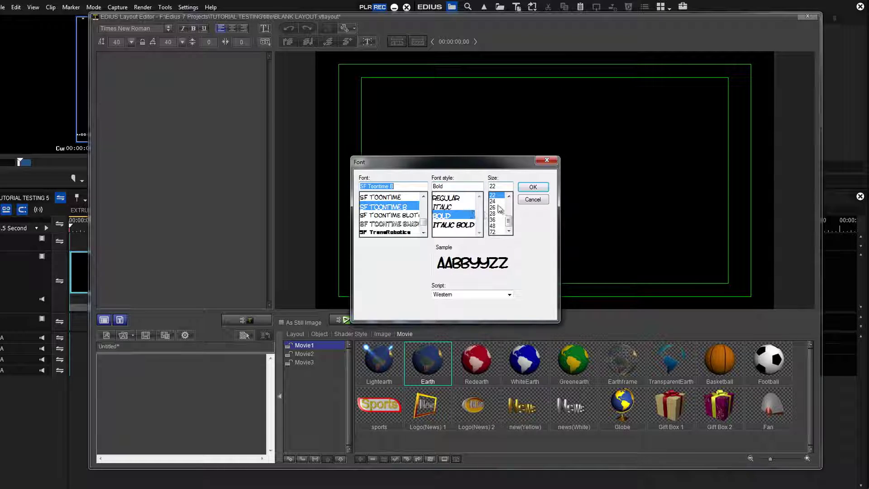
left_click(532, 187)
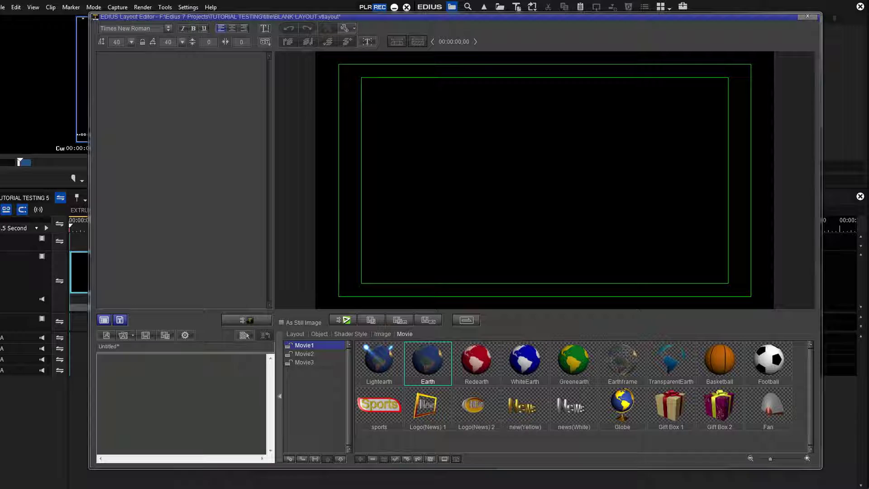
Enter 'THIS IS A KNU TITLE' in the Text Replace box and select the whole line.
left_click(102, 365)
type("THIS IS A")
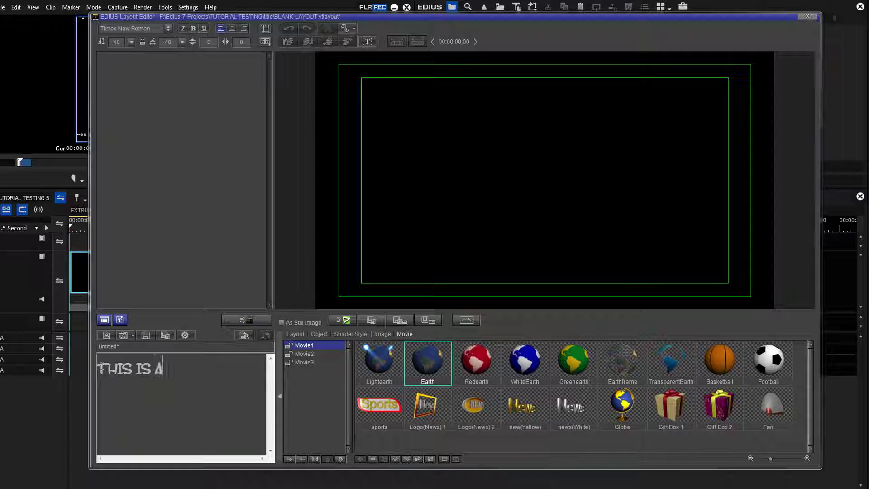
type(" KNU TITLE")
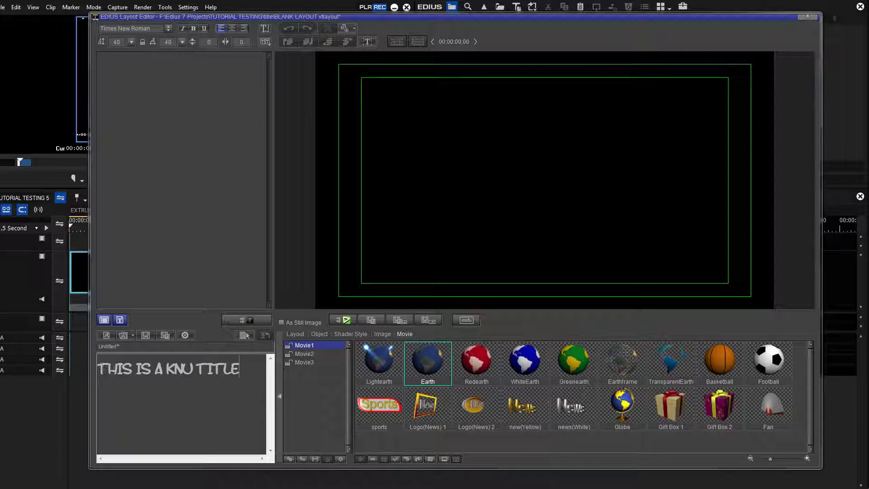
mouse_move(240, 369)
left_mouse_down()
mouse_move(97, 369)
mouse_move(243, 368)
left_mouse_up()
left_click_drag(251, 372, 102, 383)
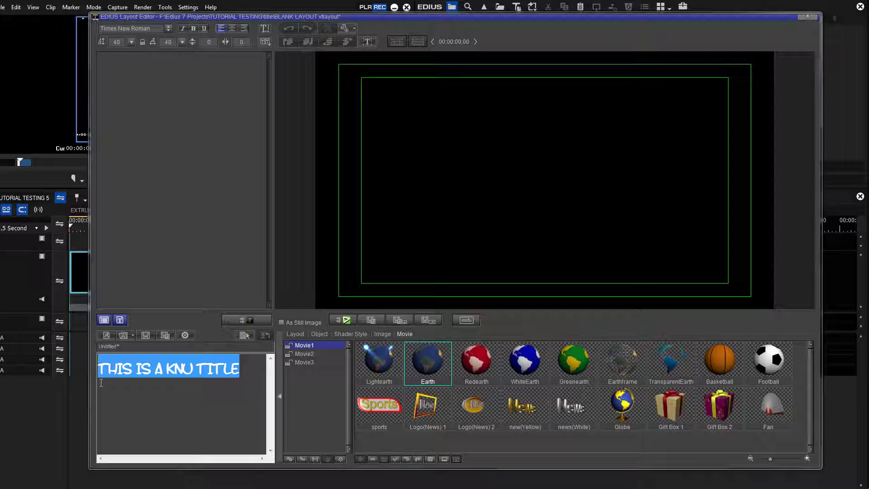
left_click(241, 388)
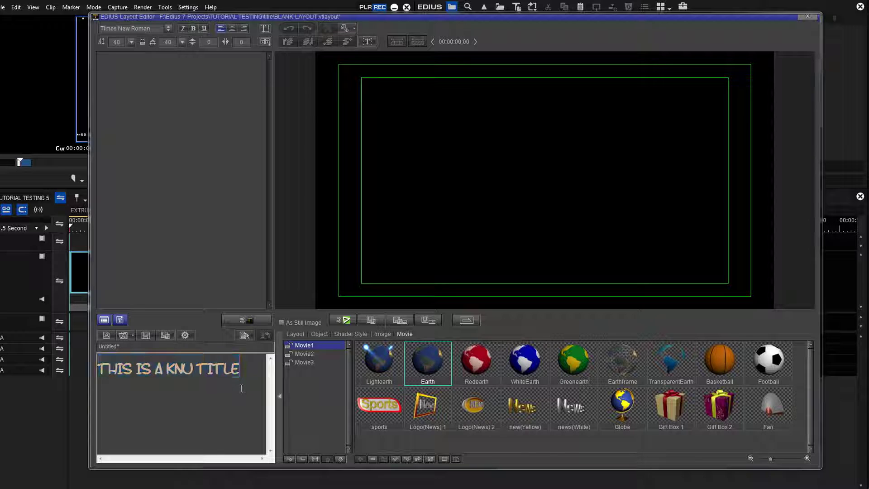
left_click(244, 335)
key("ctrl+a")
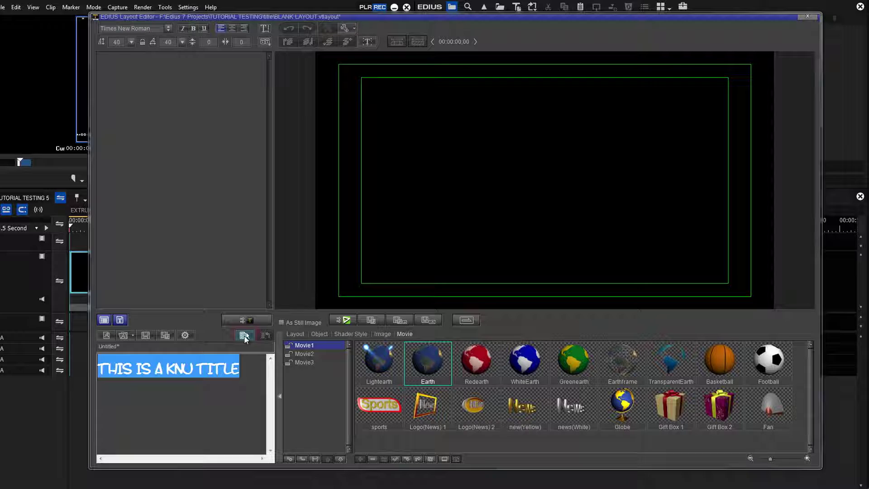
right_click(179, 409)
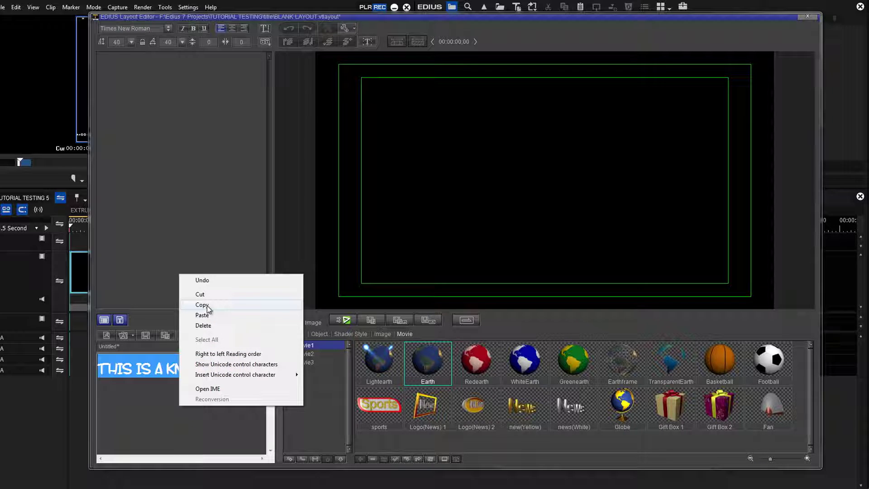
left_click(165, 422)
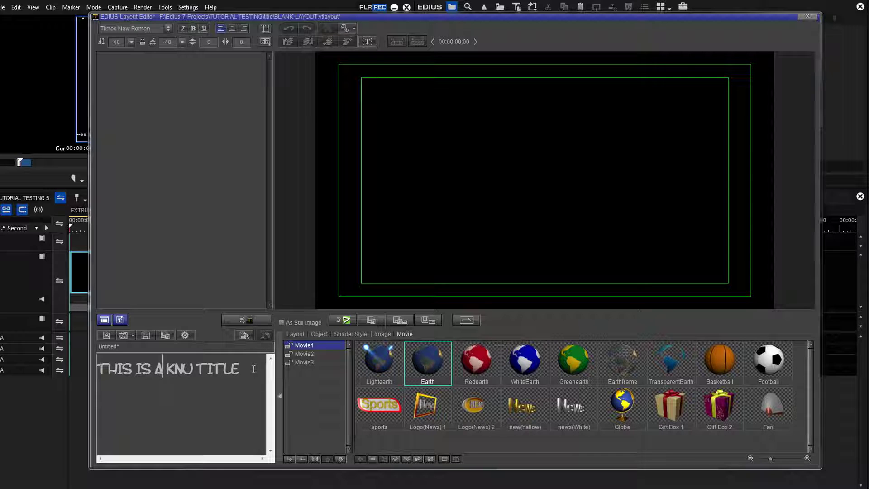
left_click_drag(253, 369, 99, 368)
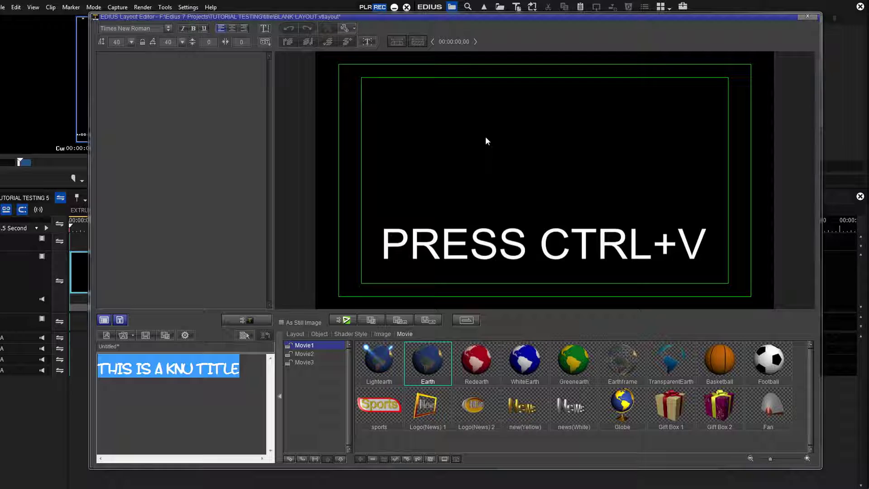
Paste the copied 'THIS IS A KNU TITLE' onto the canvas with Ctrl+V.
key("ctrl+v")
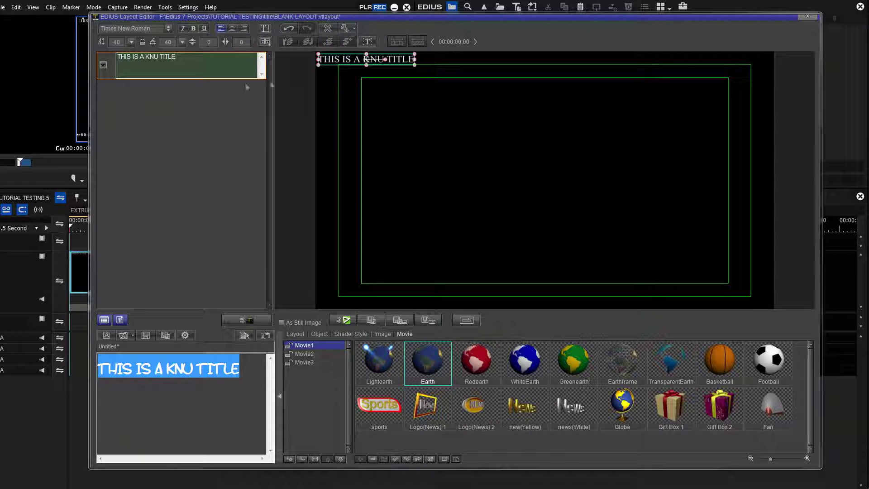
Turn on View Cross Line and drag the title onto the horizontal centre line.
left_click_drag(384, 59, 777, 158)
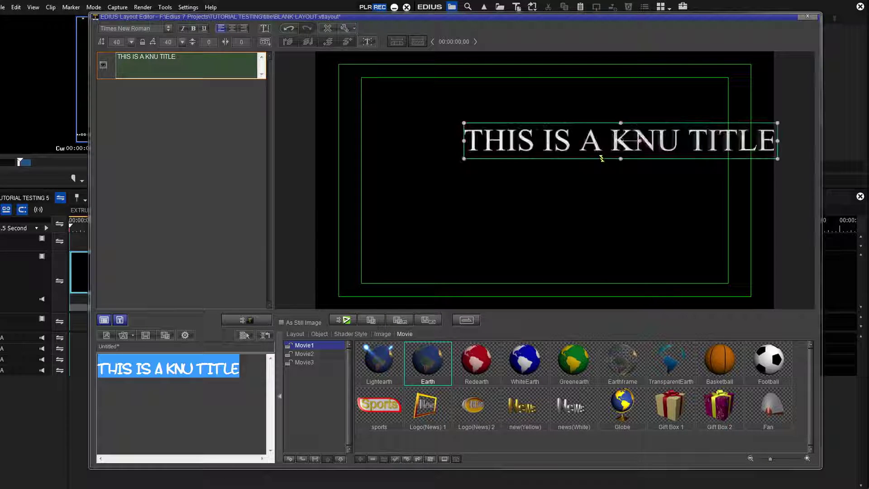
left_click_drag(672, 145, 603, 166)
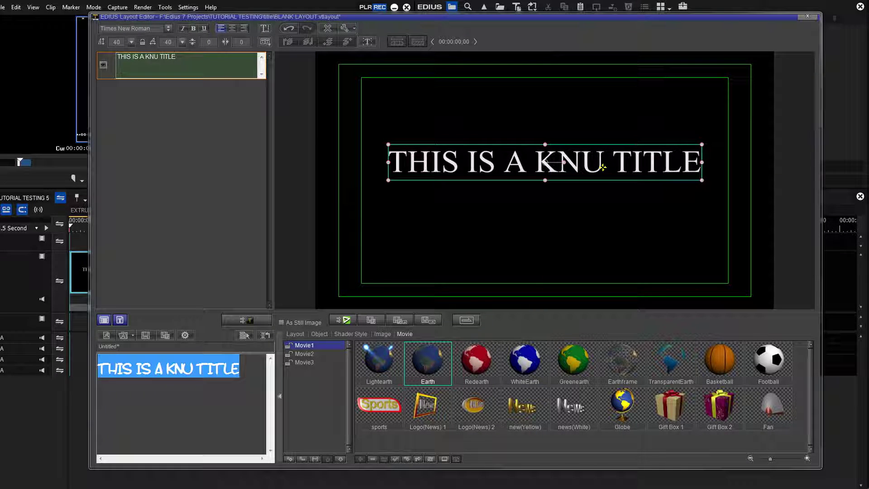
right_click(563, 215)
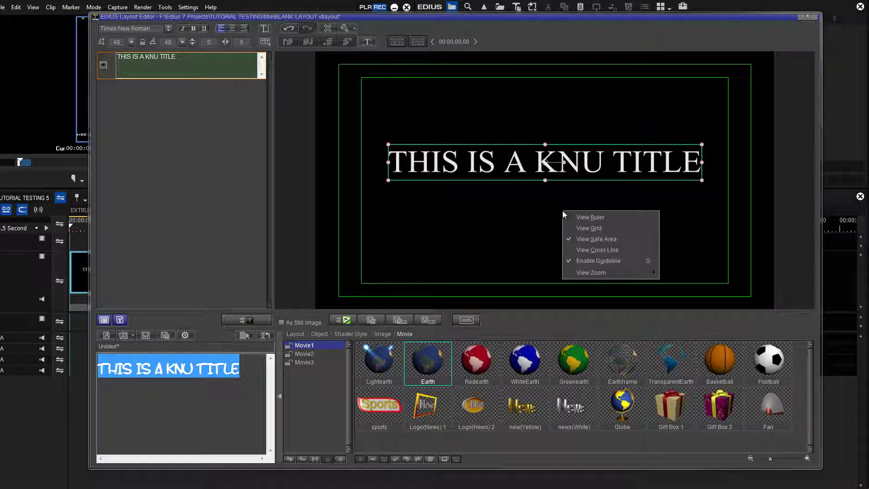
left_click(568, 249)
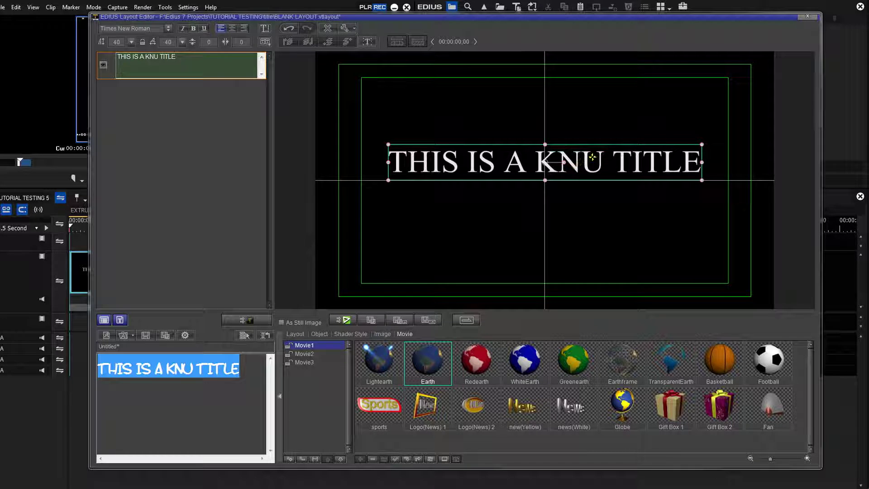
left_click_drag(593, 157, 593, 175)
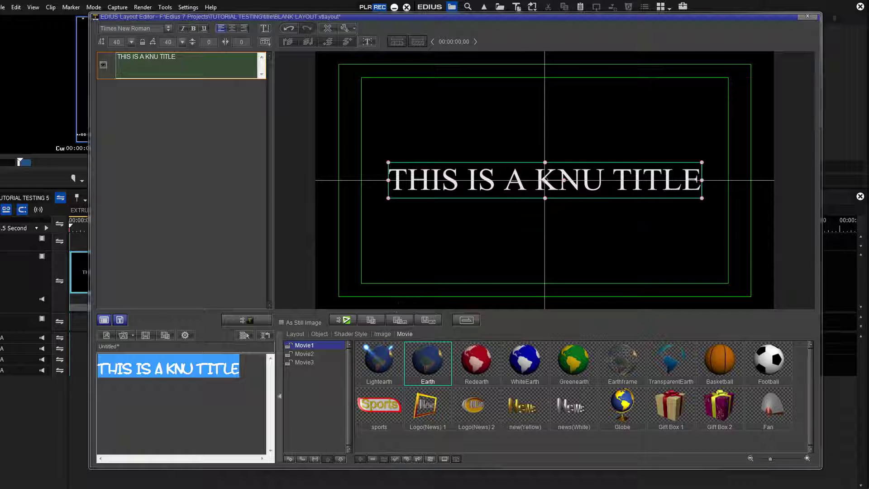
left_click(244, 382)
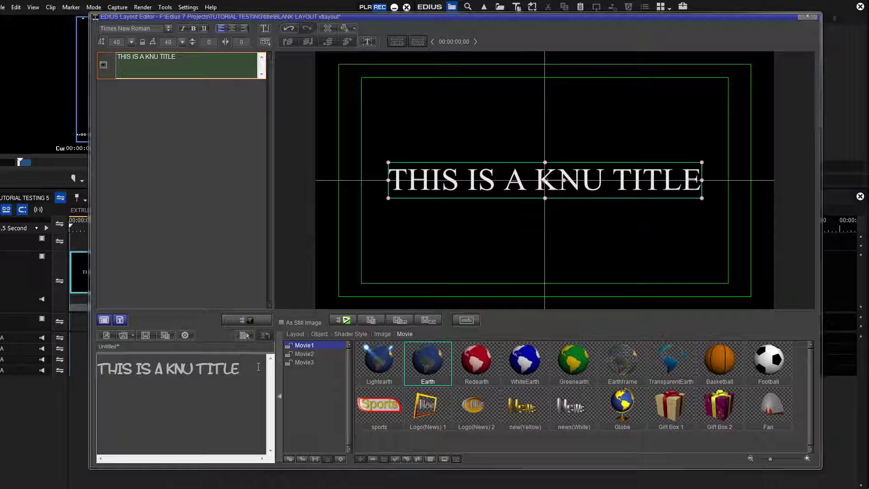
Change 'KNU' to 'KNEW', apply it with Replace, and re-centre the title horizontally.
left_click(197, 367)
key("BackSpace")
key("BackSpace")
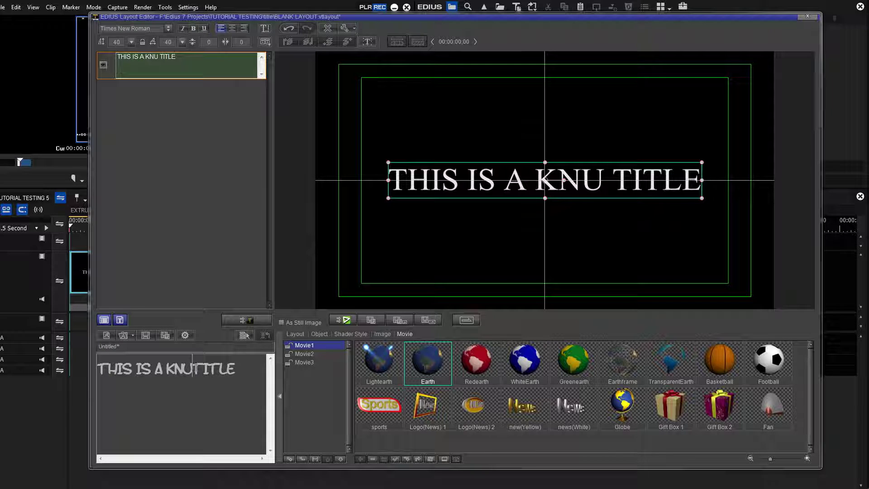
type("EW")
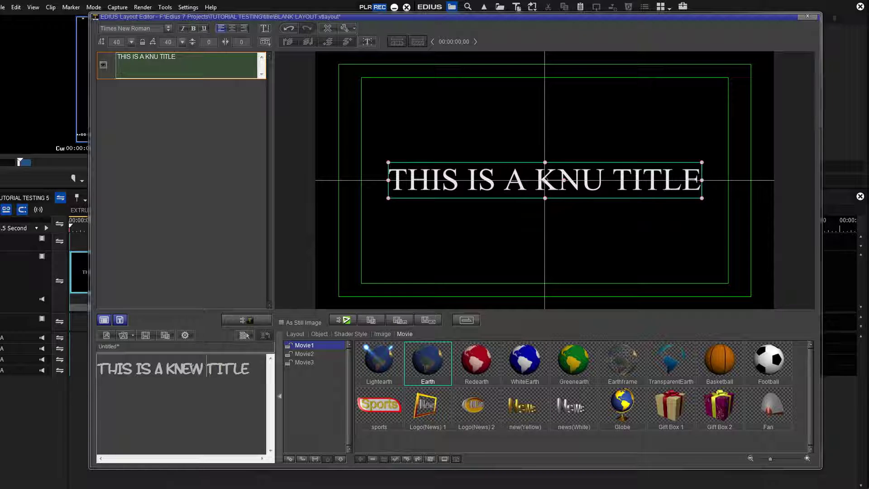
key("ctrl+a")
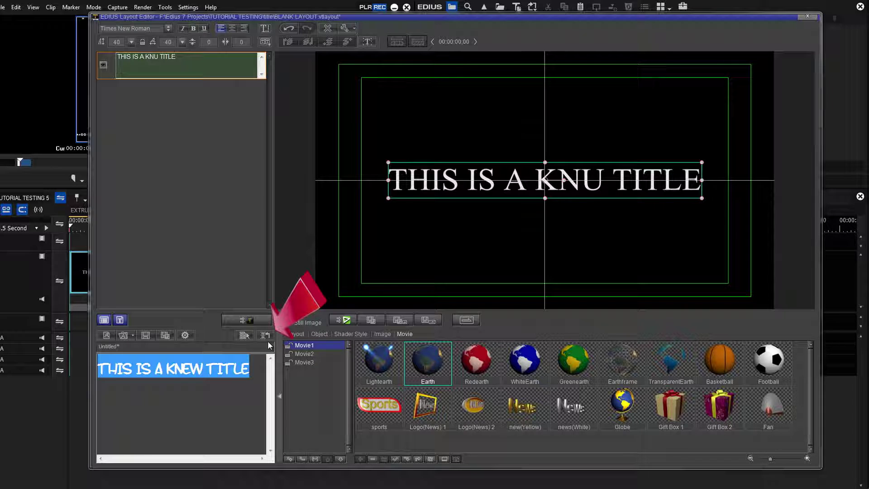
left_click(265, 335)
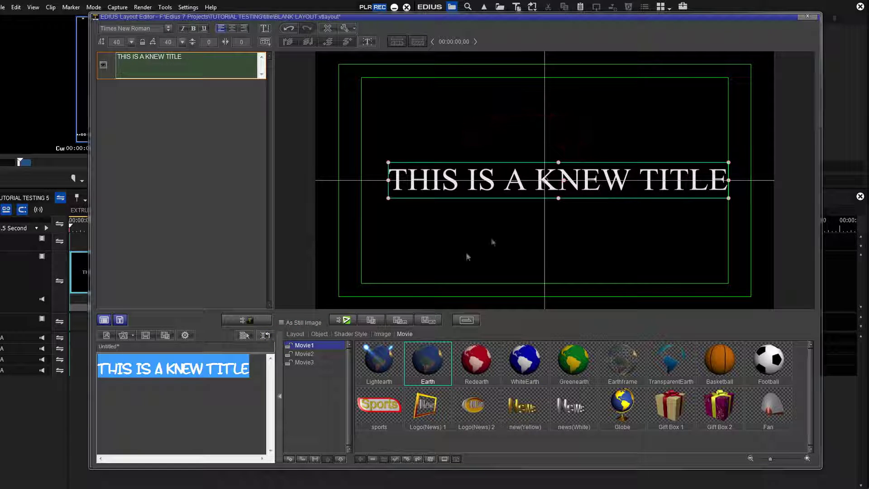
left_click_drag(601, 188, 587, 188)
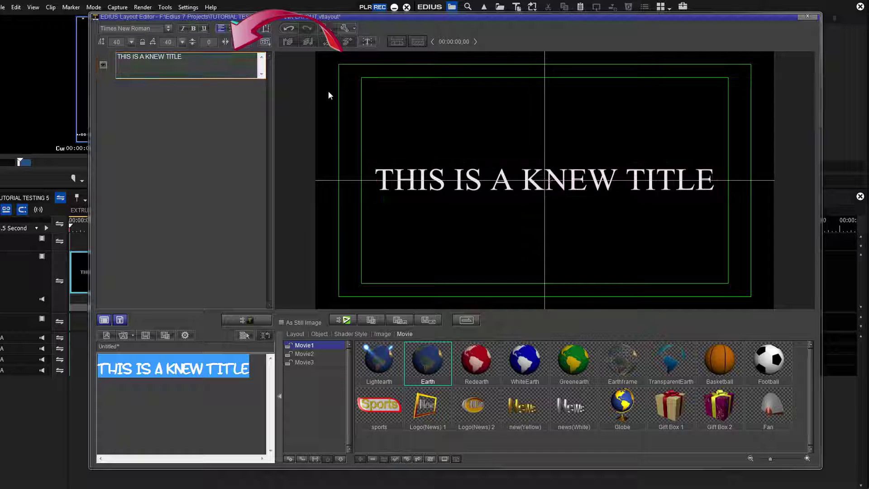
Replace 'KNEW' with 'NEW' in the object text and drag the title back to centre.
left_click(162, 68)
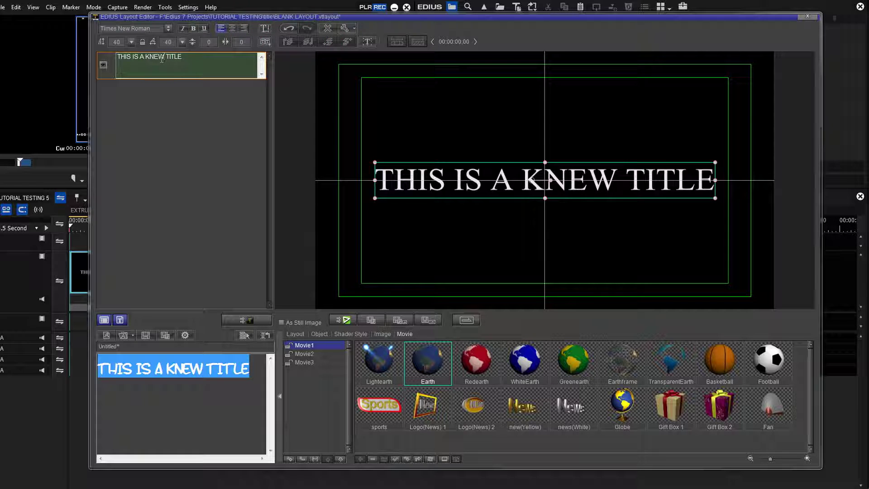
key("BackSpace")
key("BackSpace")
key("BackSpace")
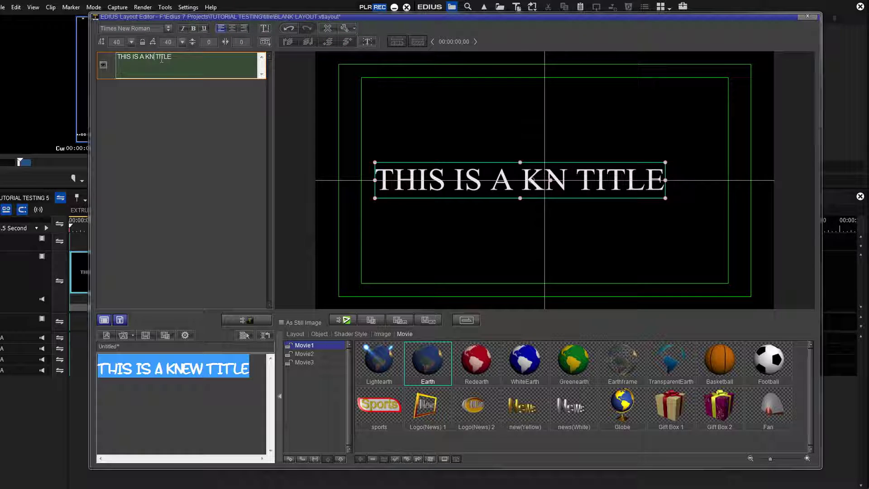
key("BackSpace")
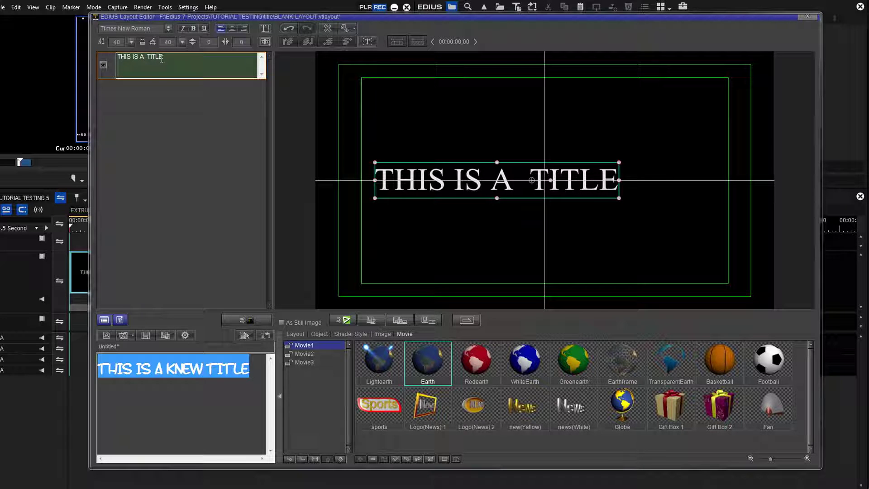
type("NEW")
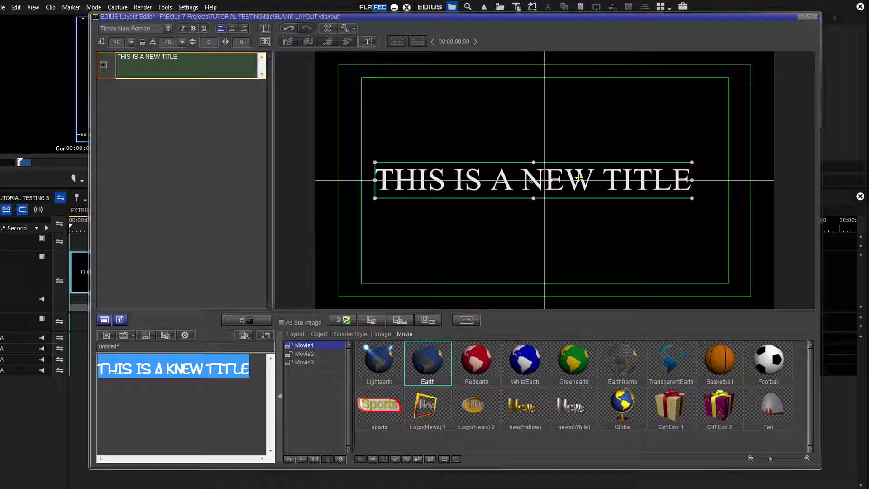
left_click_drag(579, 178, 592, 178)
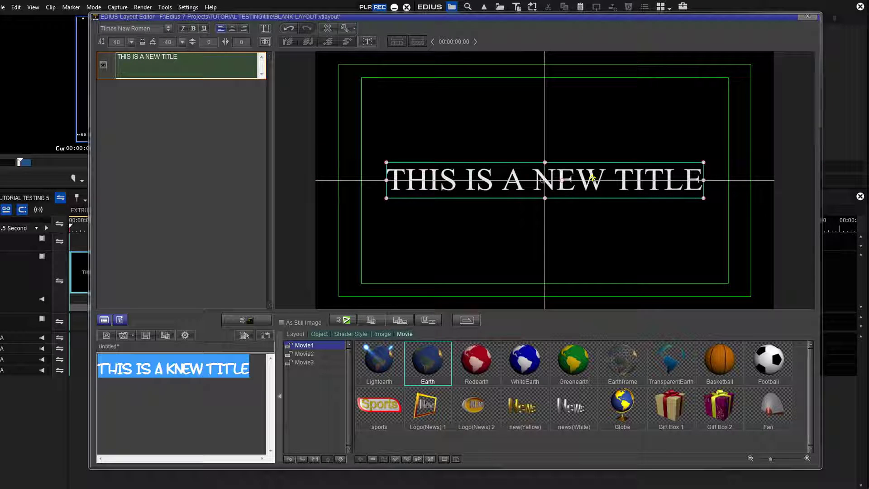
left_click(216, 412)
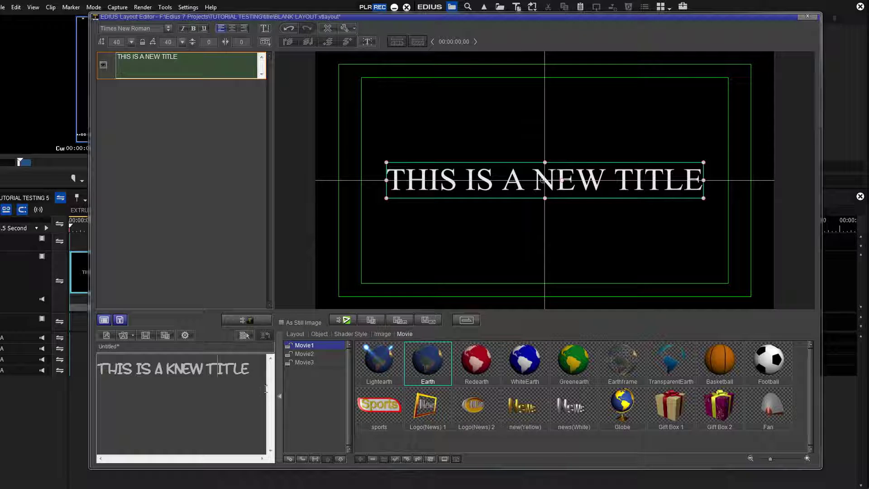
Apply Classic shader style 003 so the title text turns red.
left_click(351, 333)
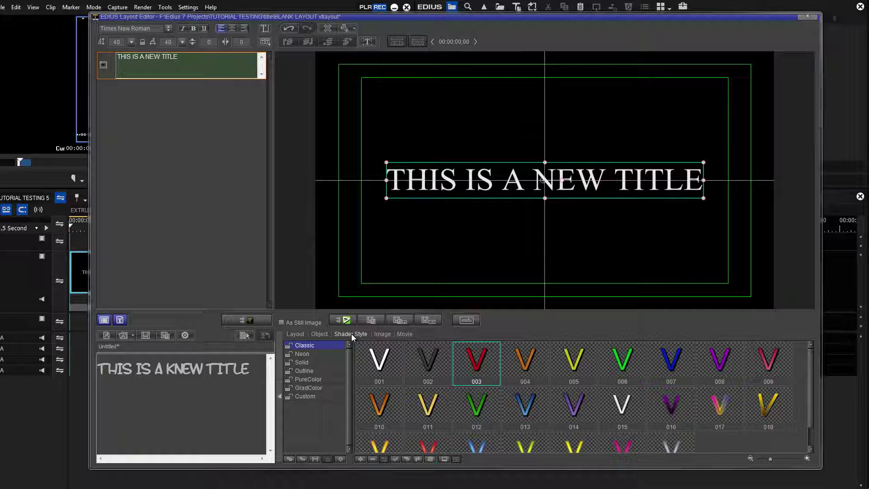
double_click(469, 366)
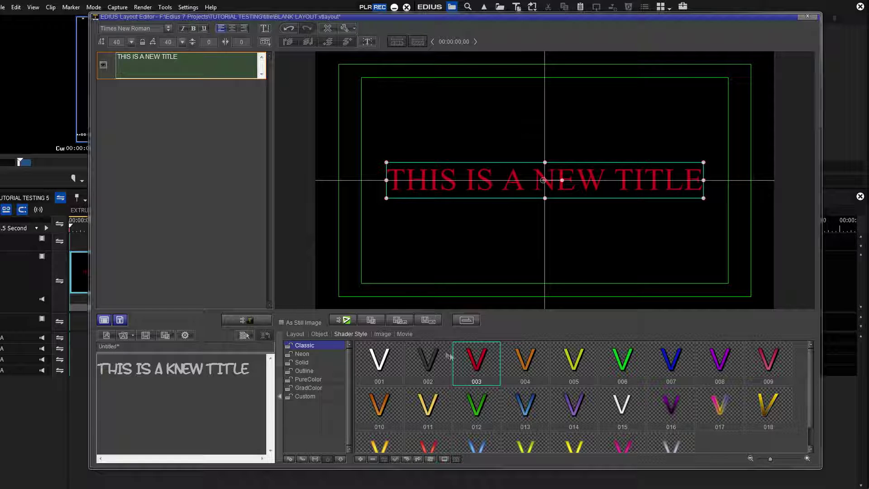
Add the Earth preset from the Movie tab, enlarge it, and place it at canvas centre.
left_click(405, 334)
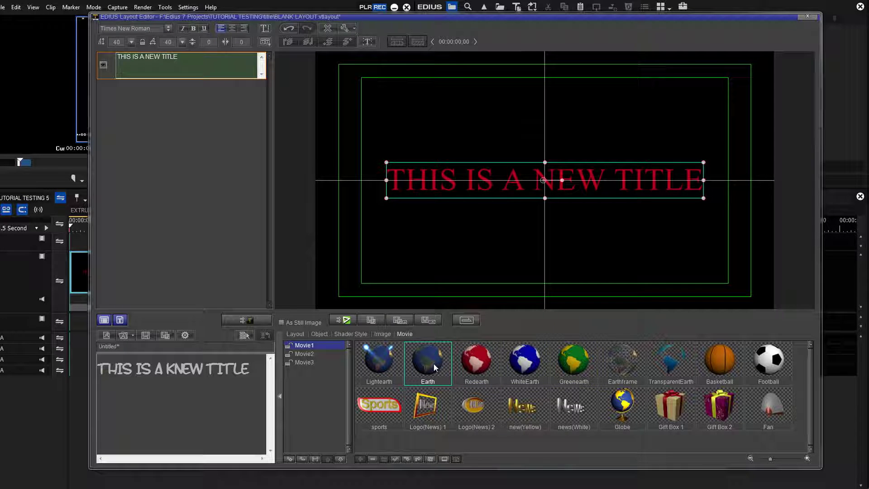
mouse_move(434, 366)
left_mouse_down()
mouse_move(451, 285)
mouse_move(430, 364)
left_mouse_up()
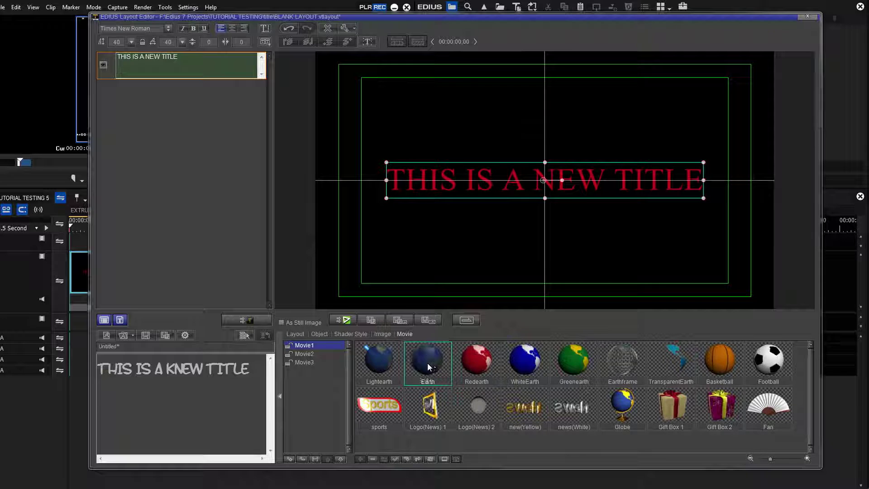
double_click(430, 363)
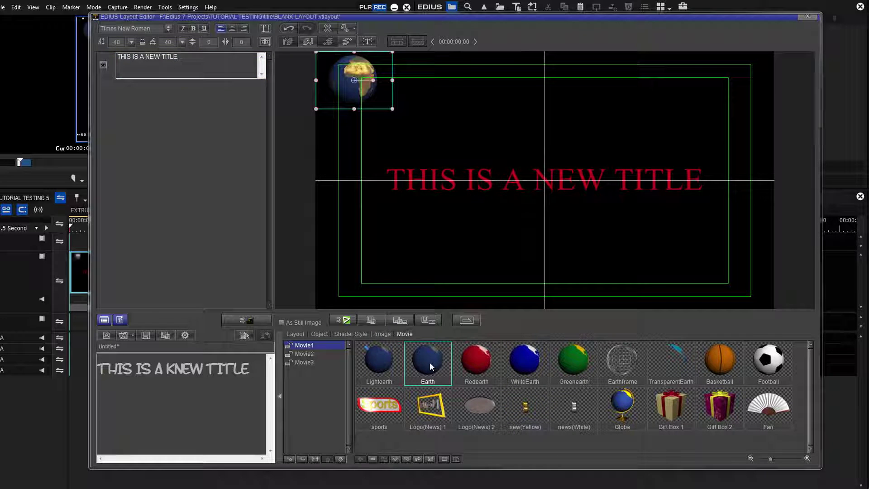
right_click(419, 358)
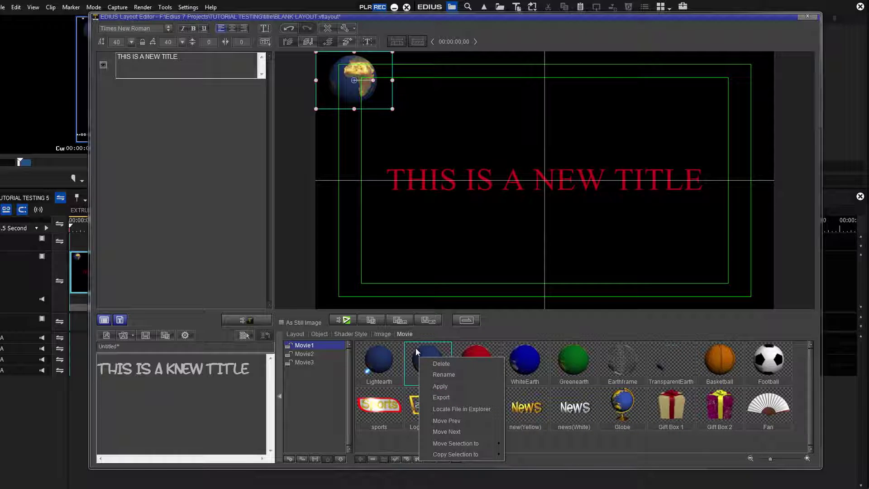
left_click(392, 108)
left_click_drag(392, 109, 441, 145)
left_click_drag(408, 96, 577, 175)
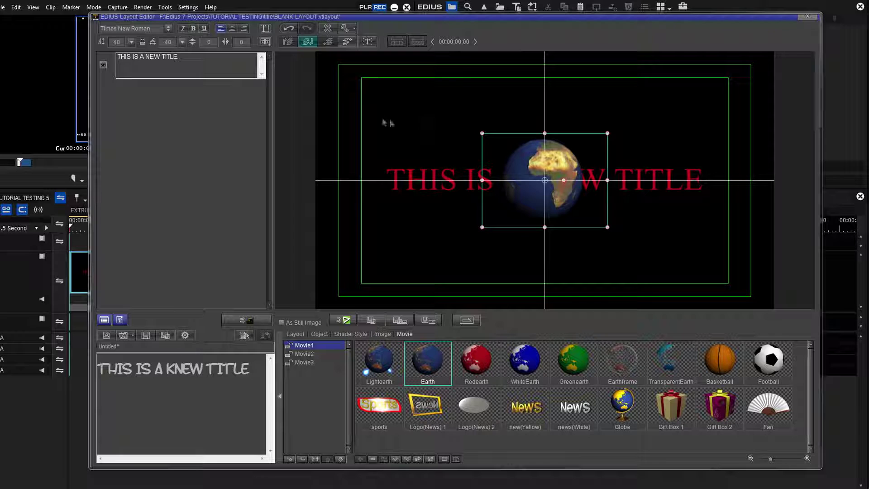
Send the globe behind the title text, hide the preset library, and close the layout editor.
left_click(308, 42)
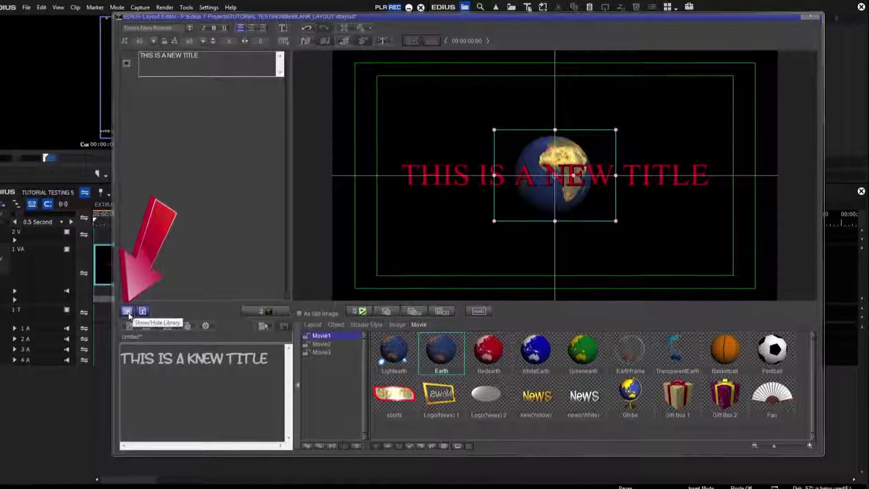
left_click(135, 308)
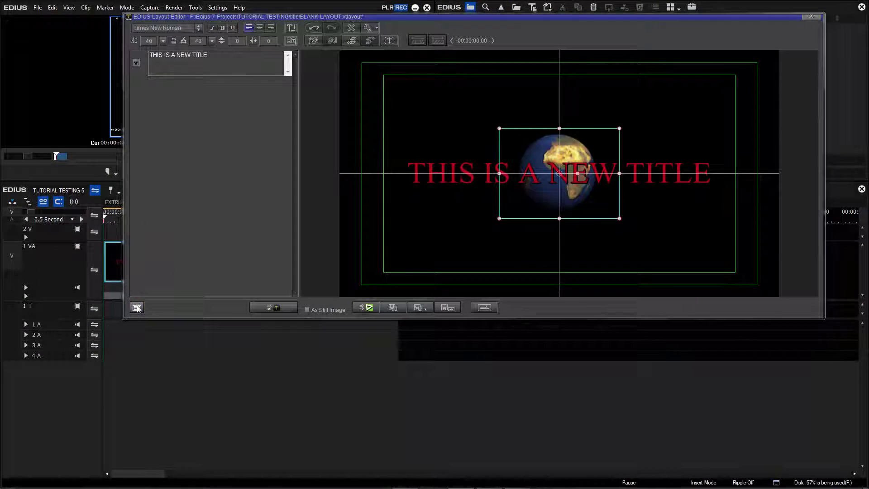
left_click(811, 18)
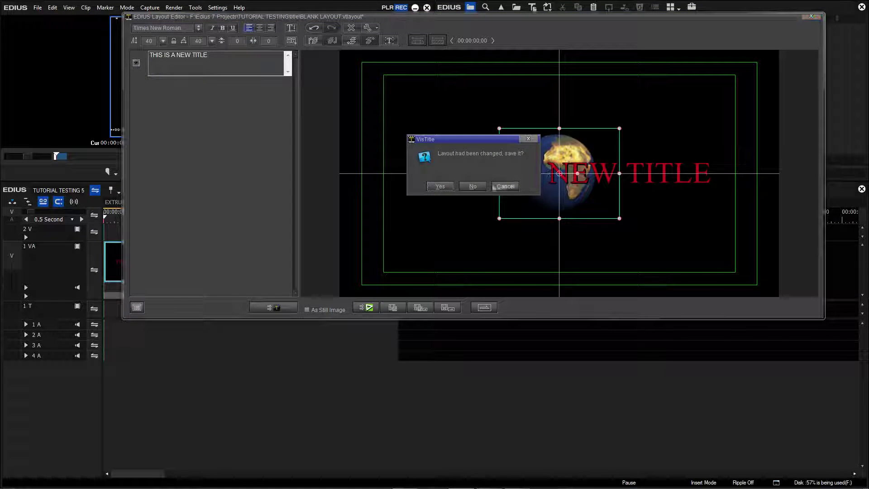
Save the changed layout, apply red shader style 003, and add a yellow speech bubble.
left_click(440, 186)
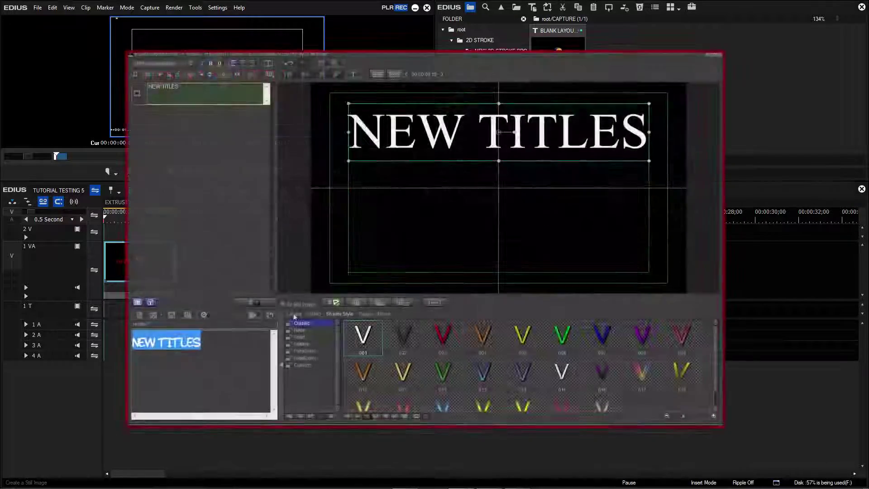
left_click(445, 332)
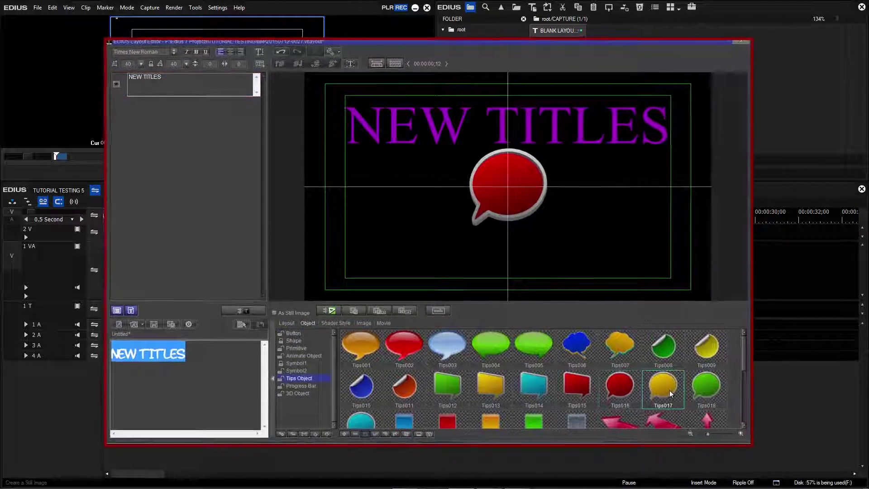
double_click(663, 387)
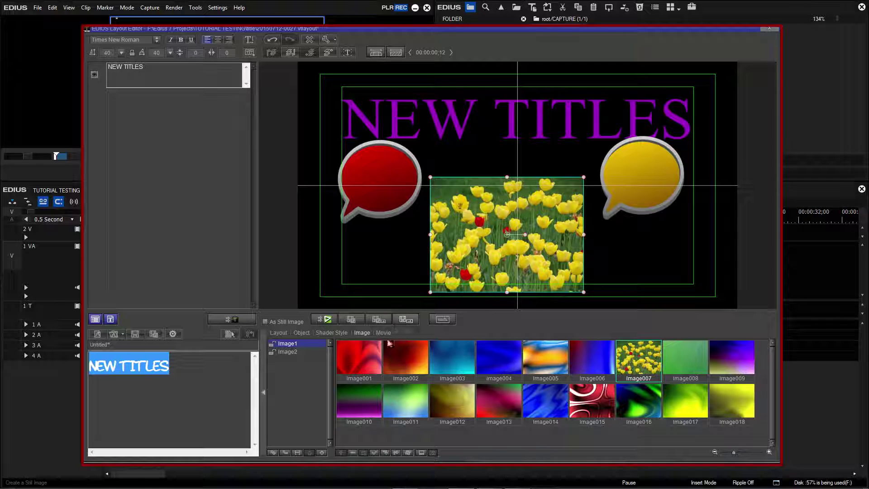
Add the WhiteEarth globe and place it beside the tulip picture at lower right.
left_click(383, 333)
double_click(521, 362)
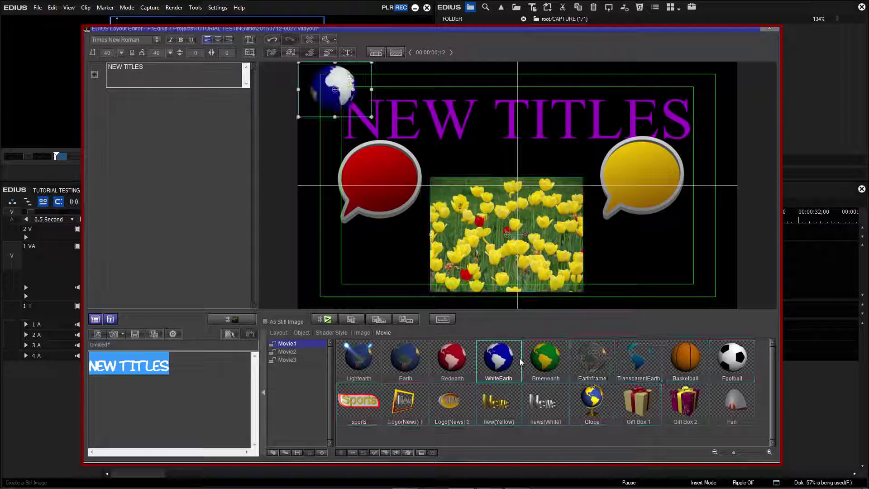
left_click_drag(355, 66, 673, 240)
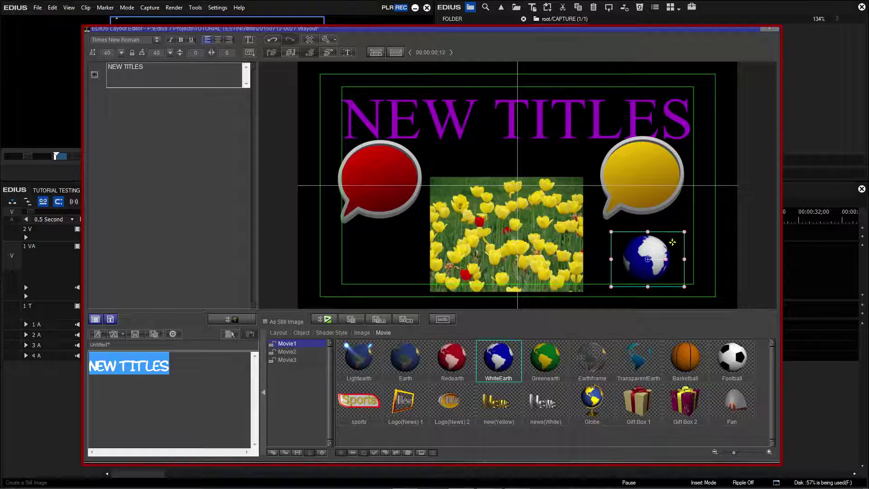